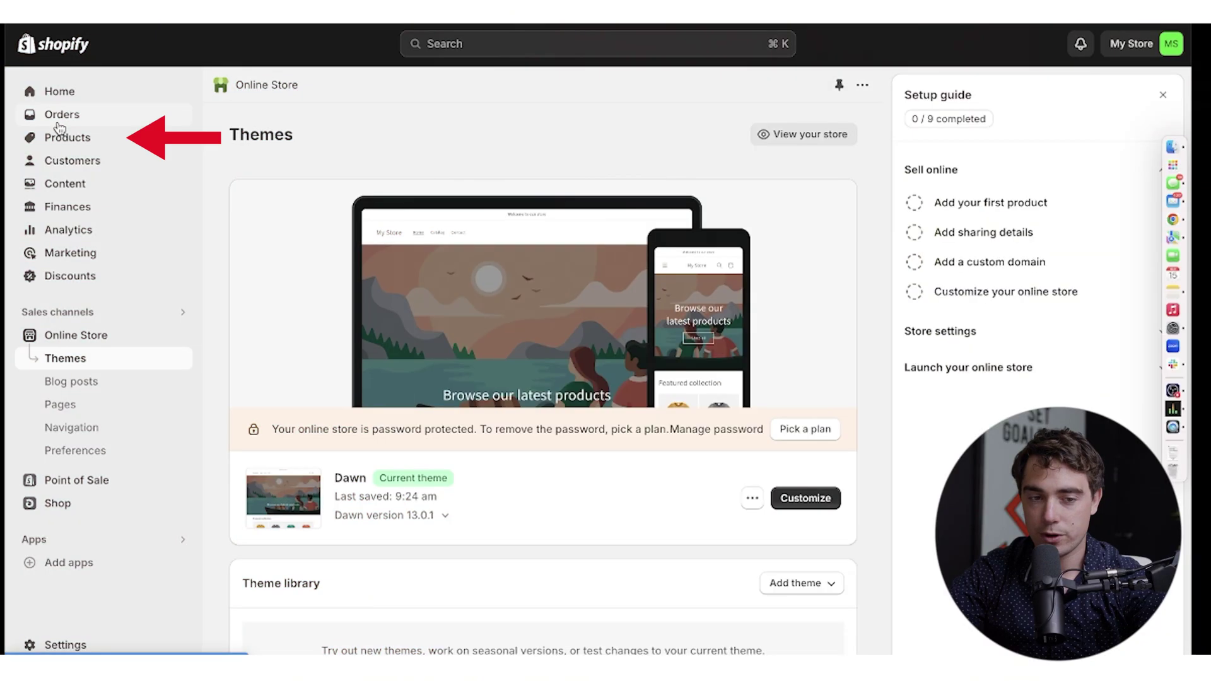
- Start a new collection with an Automated collection type, then open the Triathlon collection
left_click(58, 139)
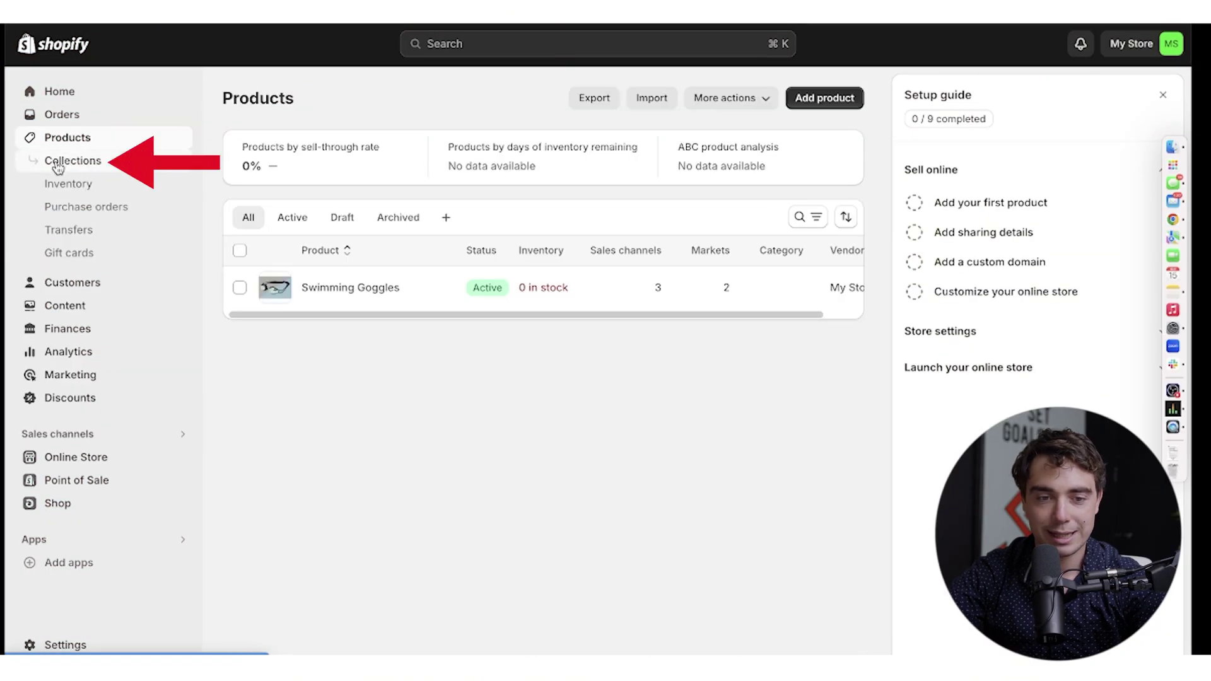
left_click(58, 164)
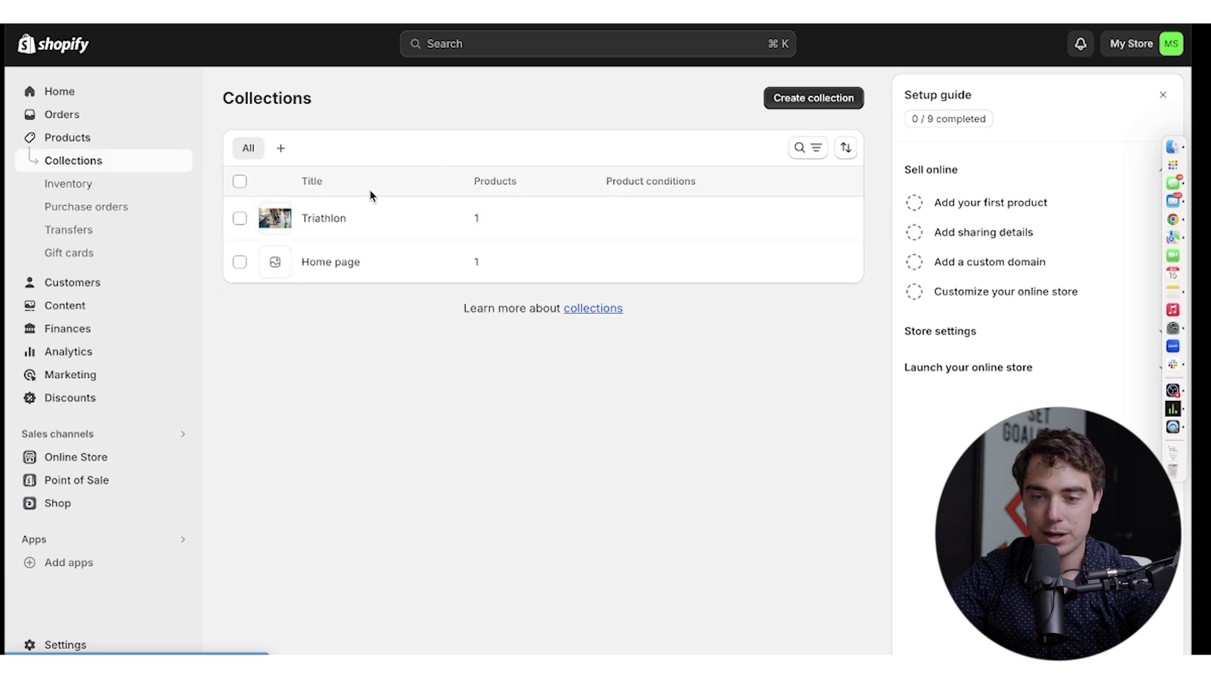
left_click(783, 106)
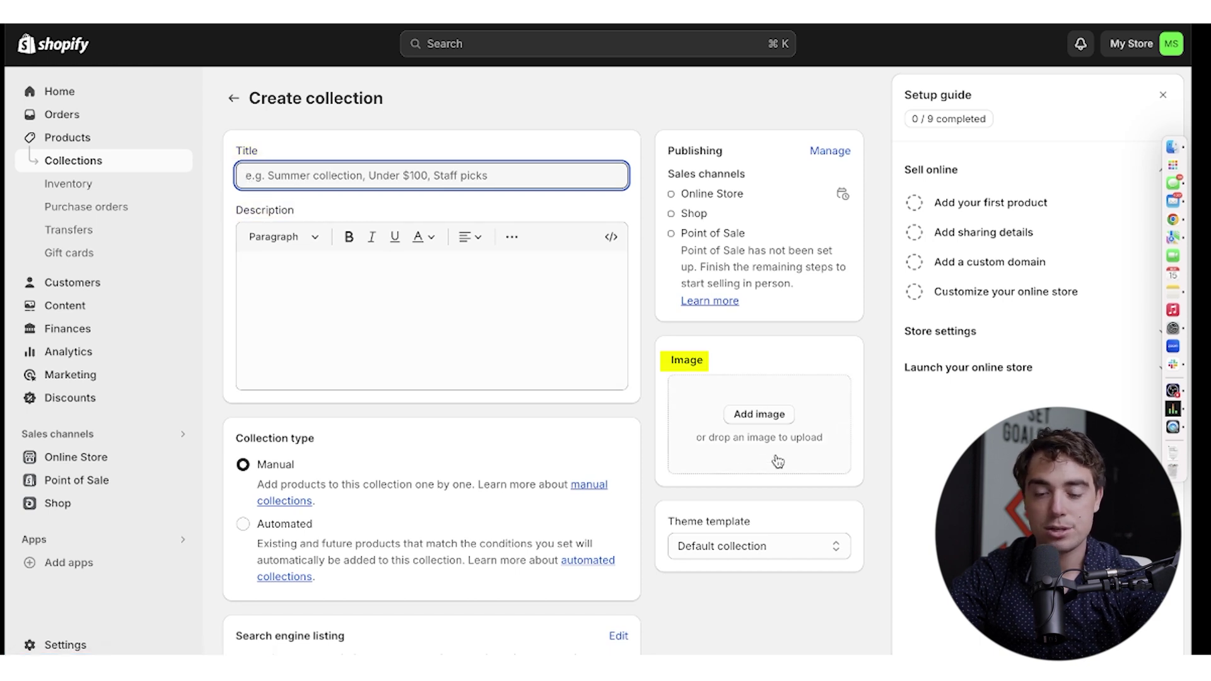
scroll(242, 423, "down", 2)
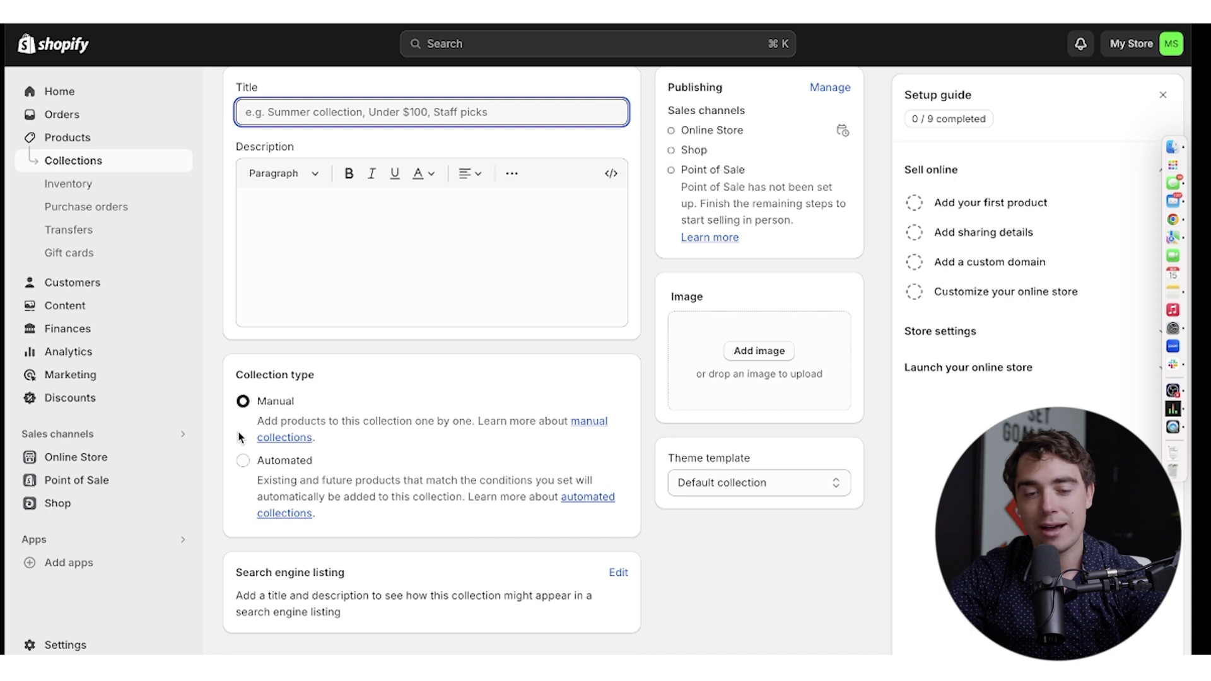
left_click(242, 461)
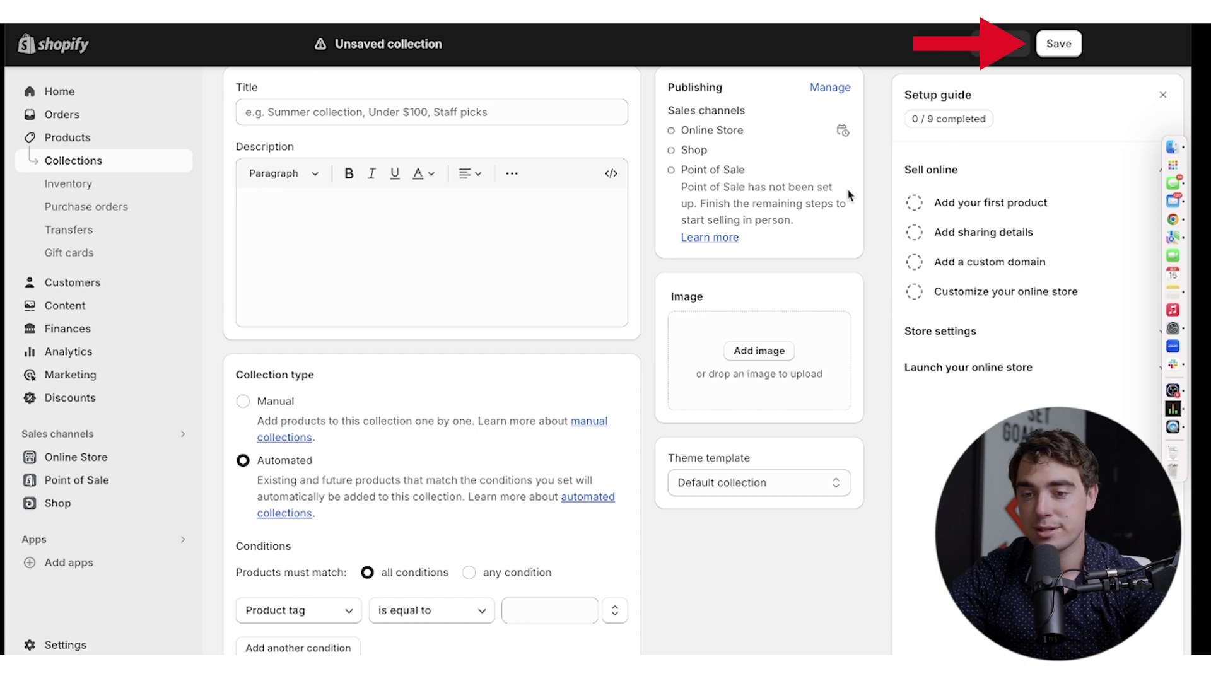
scroll(767, 140, "up", 2)
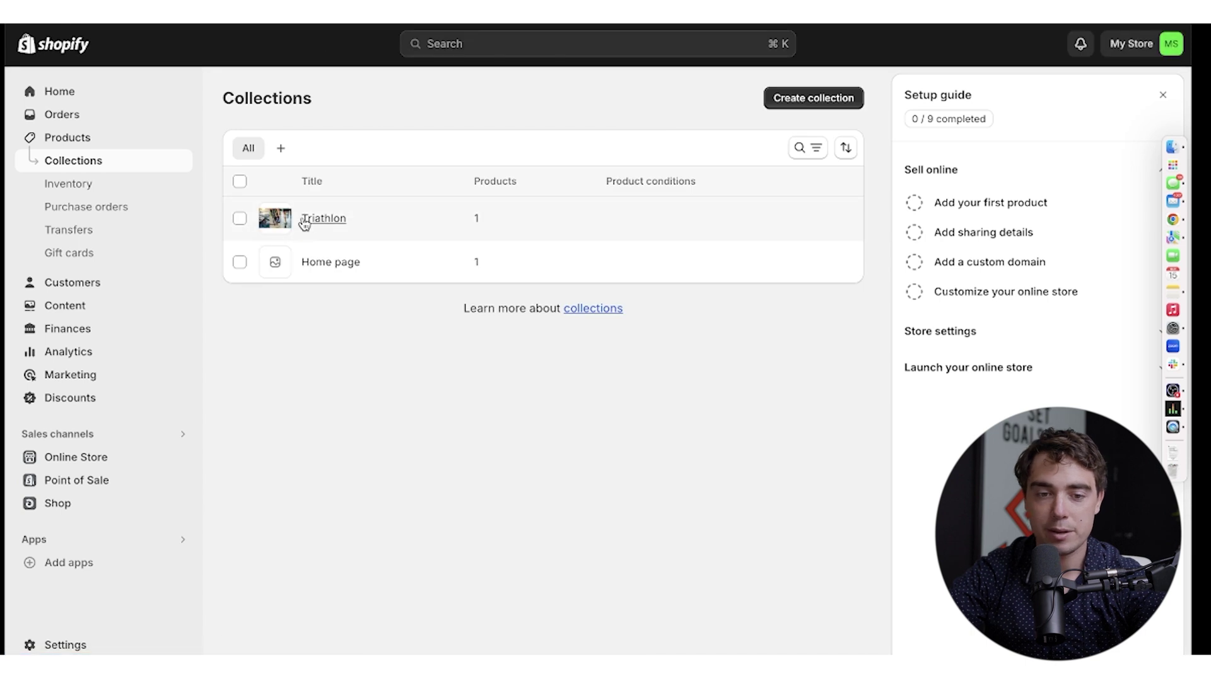
left_click(305, 222)
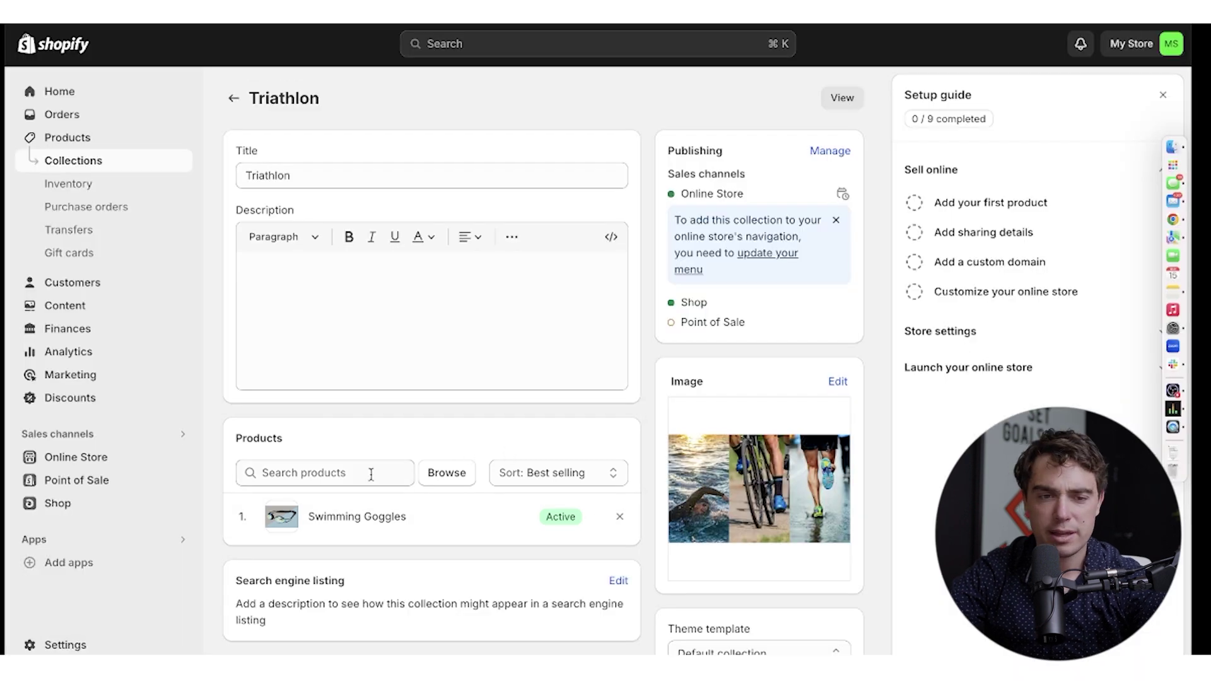
- Go back from Triathlon and open the Swimming Goggles product from the products list
left_click(233, 98)
left_click(118, 140)
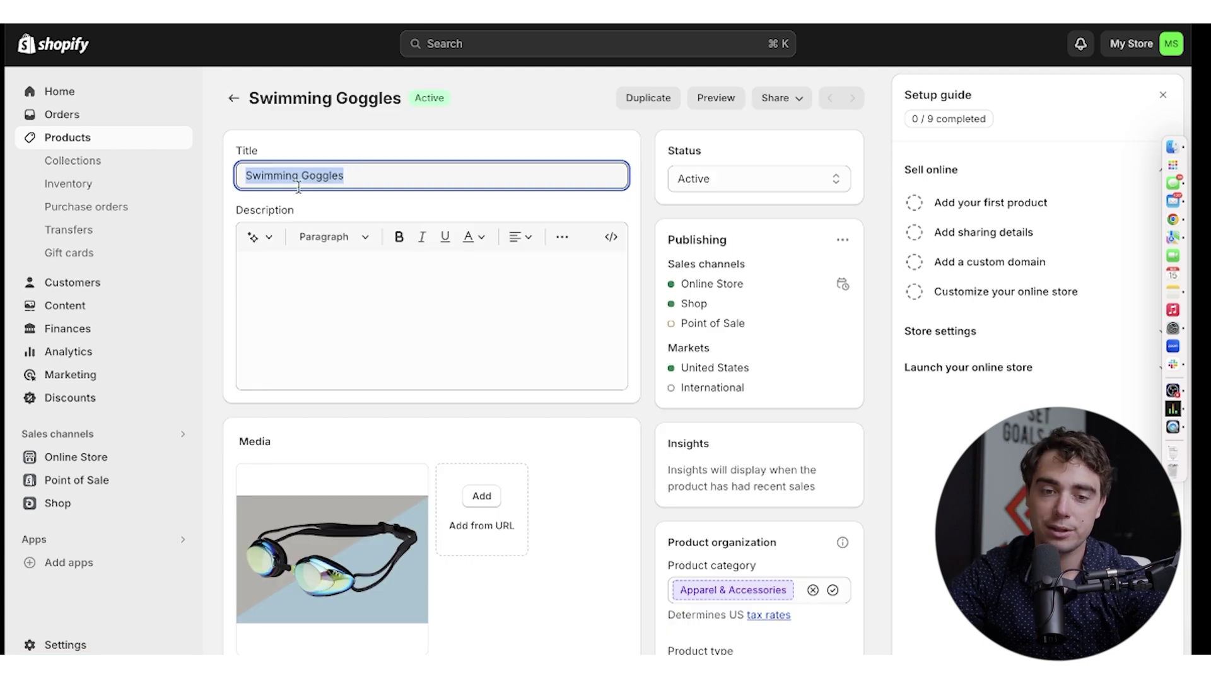
left_click(298, 186)
- Select the Swimming Goggles title and check its Home page and Triathlon collections and tags
triple_click(289, 181)
scroll(360, 505, "down", 2)
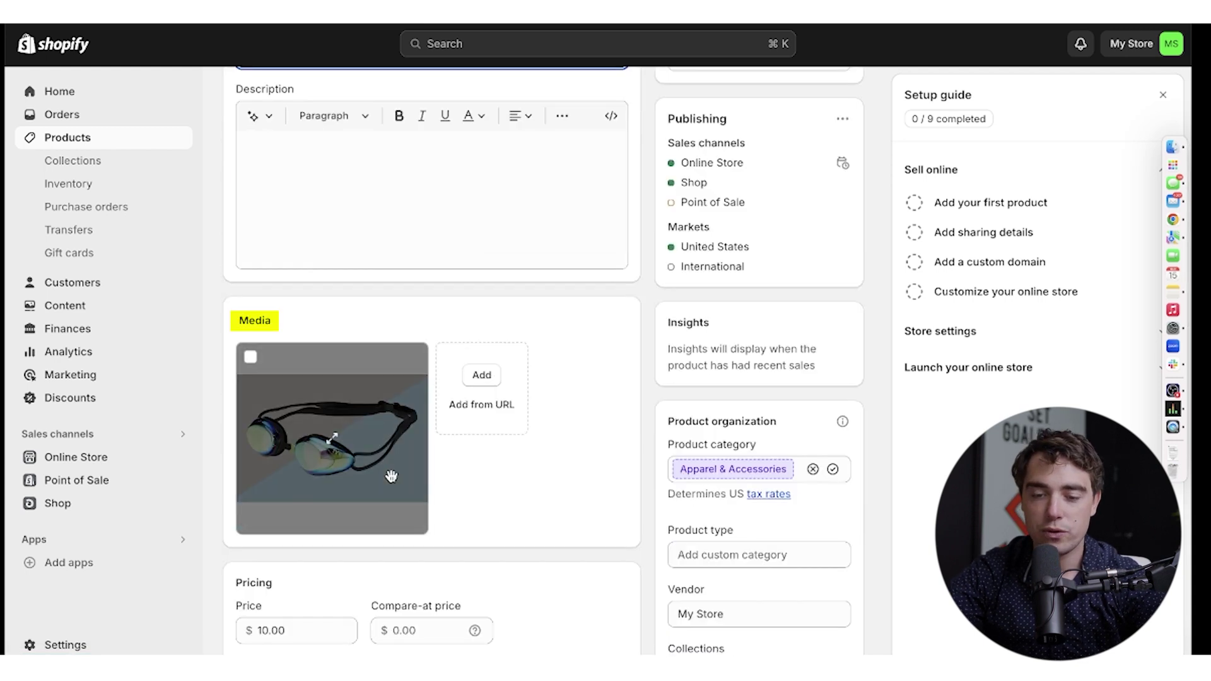
scroll(750, 350, "down", 3)
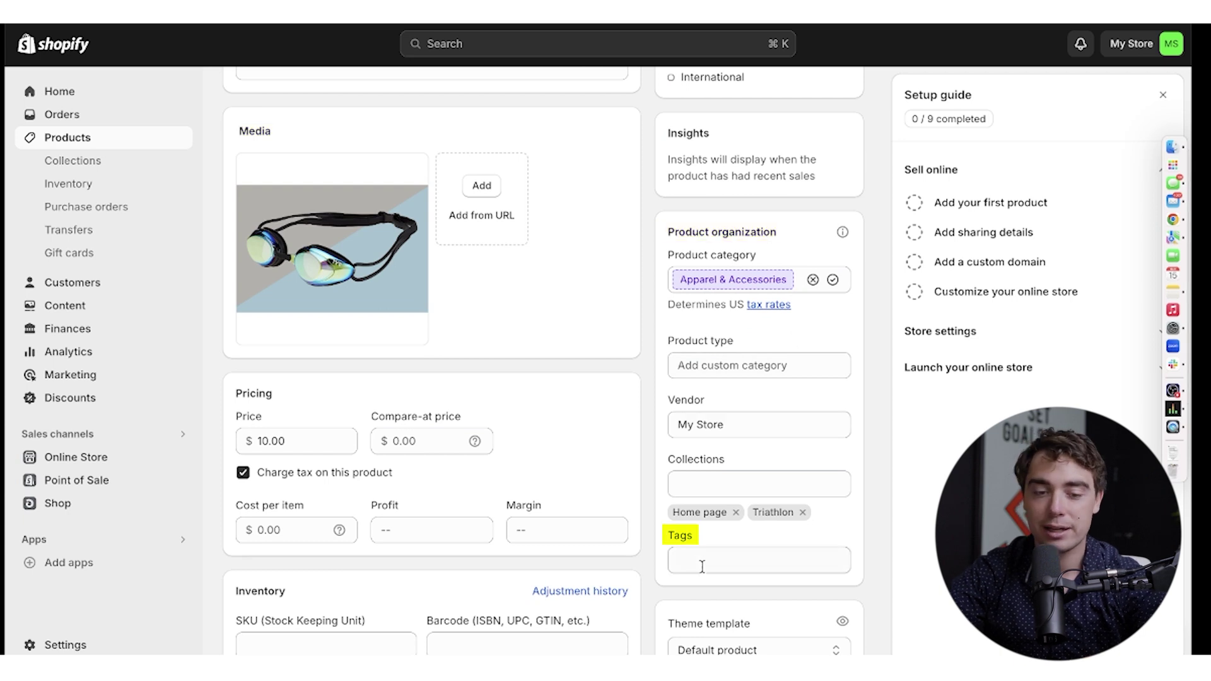
scroll(383, 498, "down", 3)
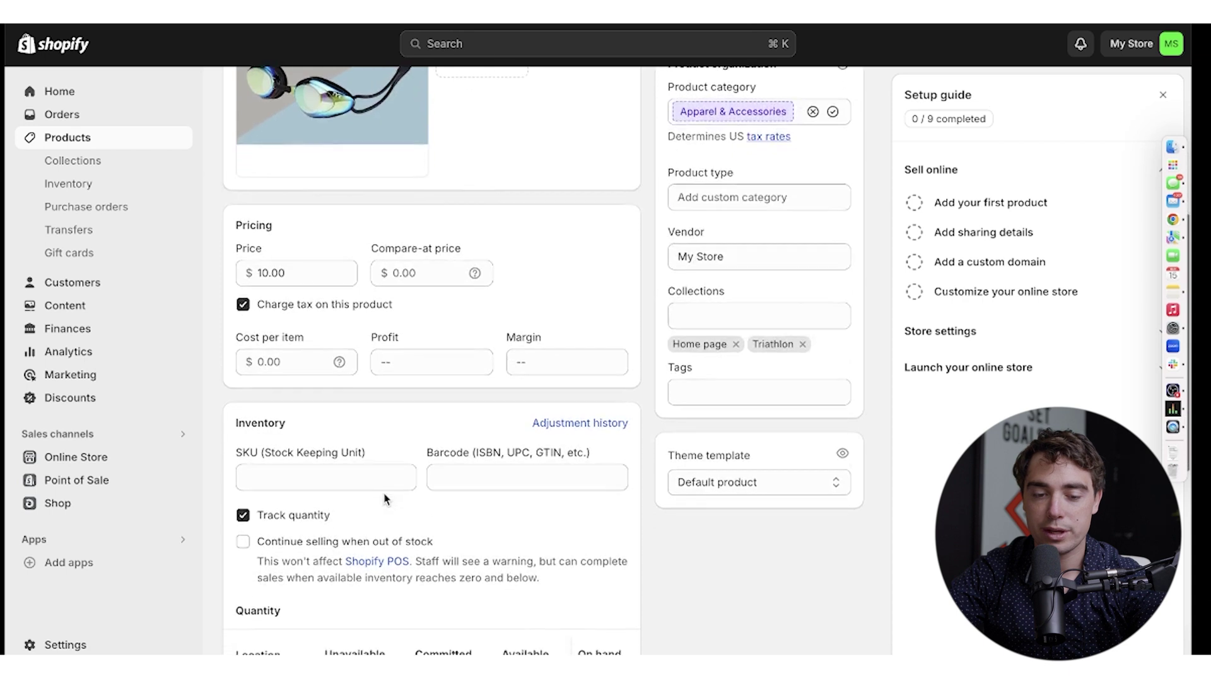
scroll(386, 499, "down", 5)
scroll(384, 497, "up", 15)
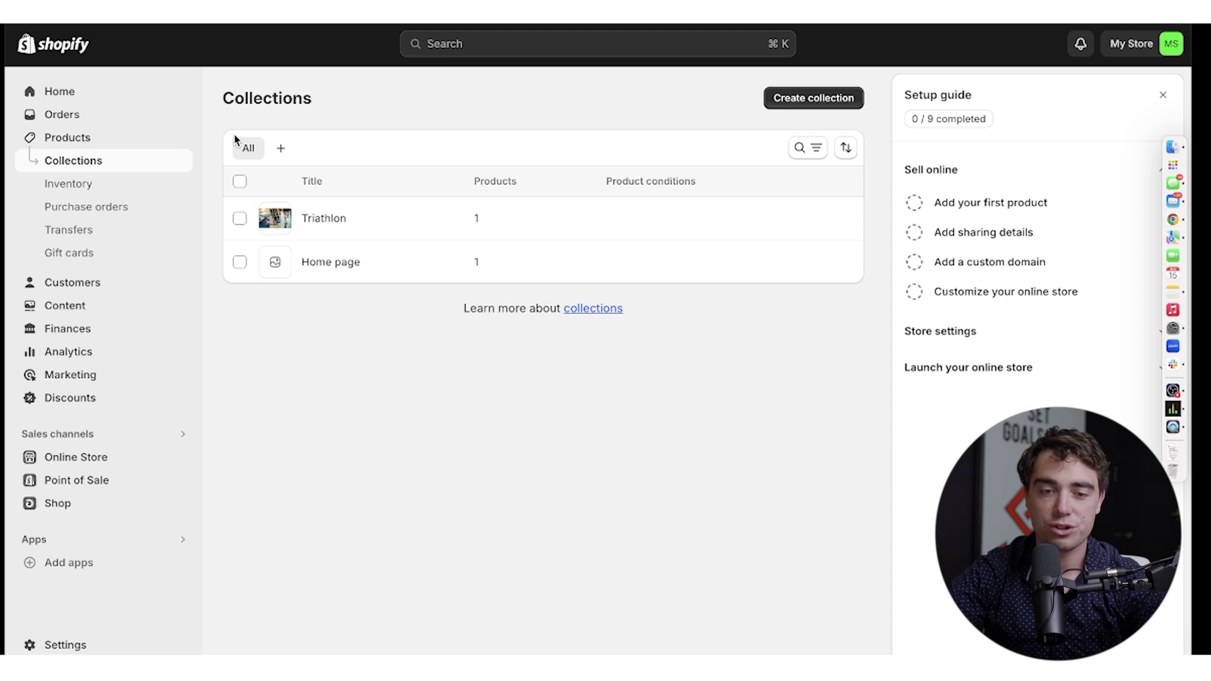
- In Triathlon, browse products for 'swimming' and keep Swimming Goggles selected
left_click(313, 222)
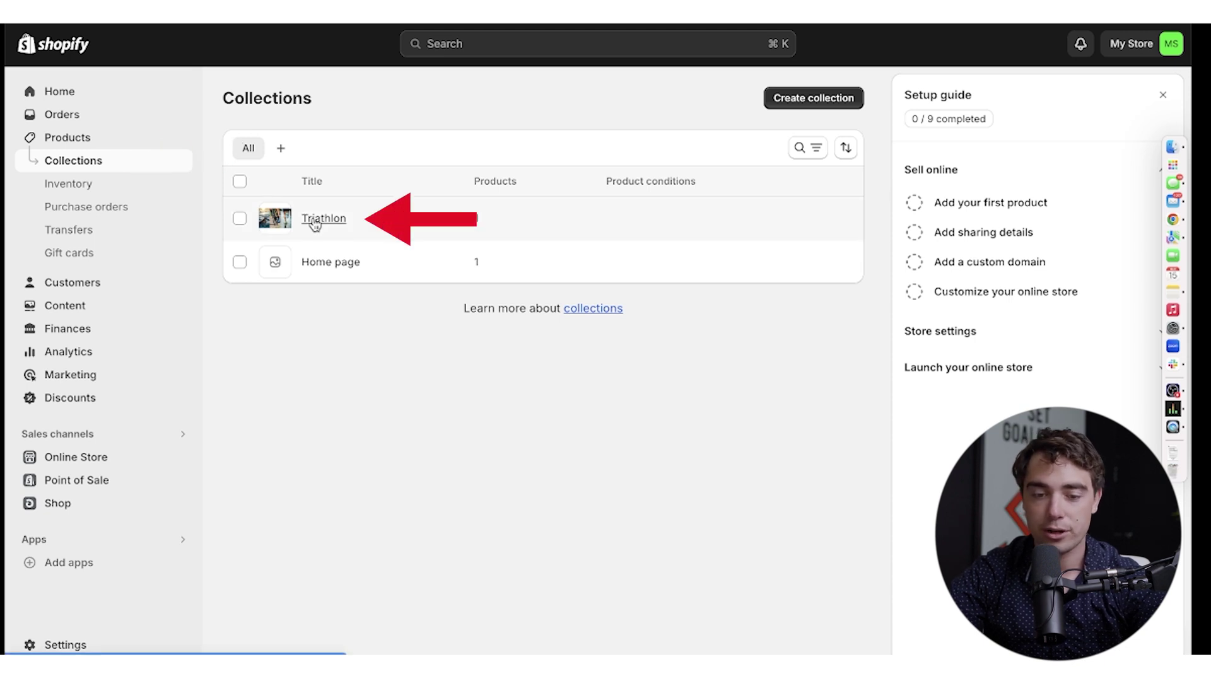
left_click(441, 451)
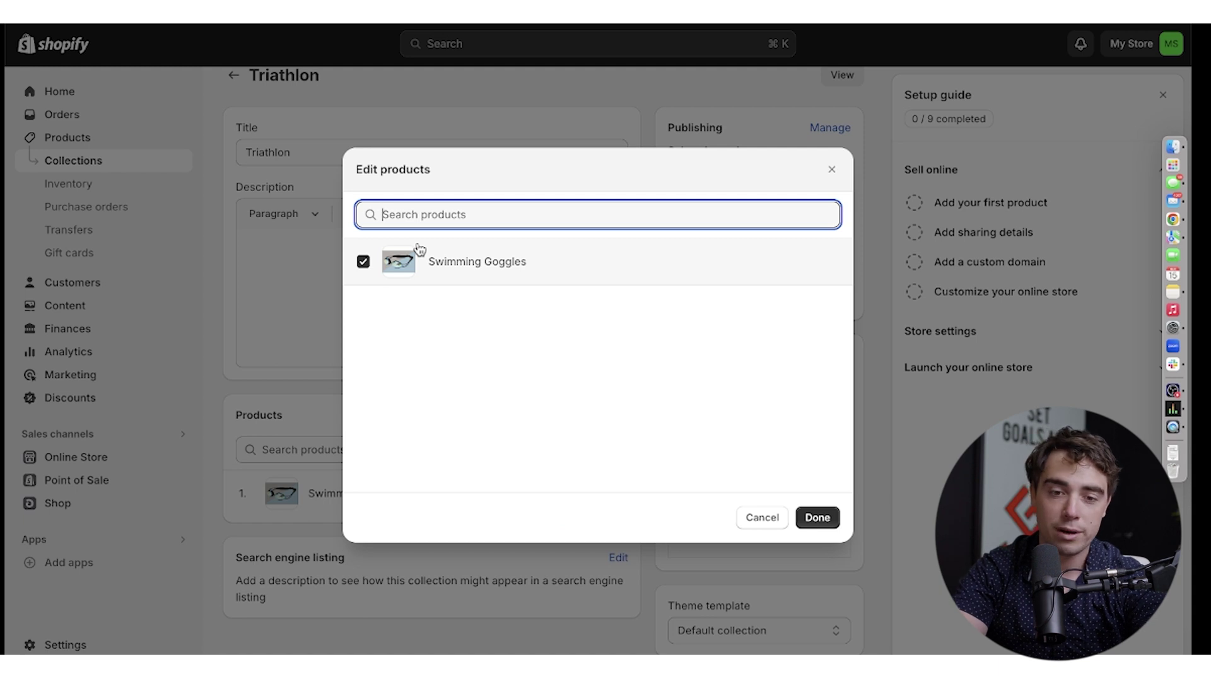
type("swimming")
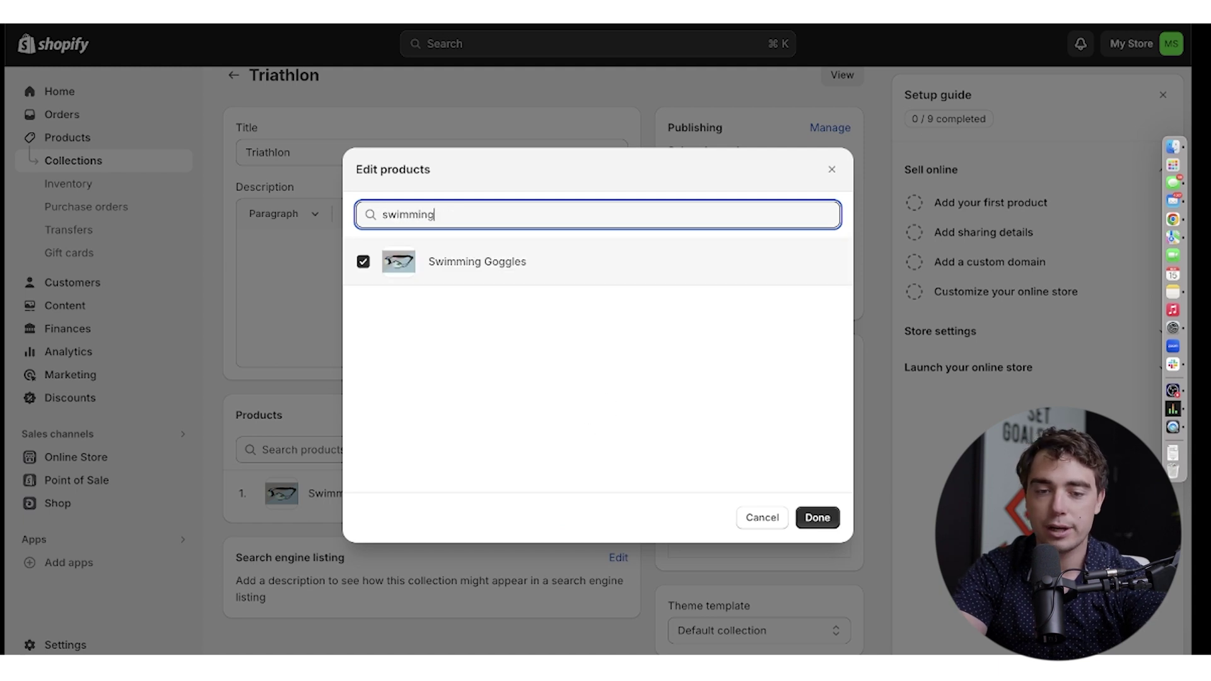
left_click(828, 528)
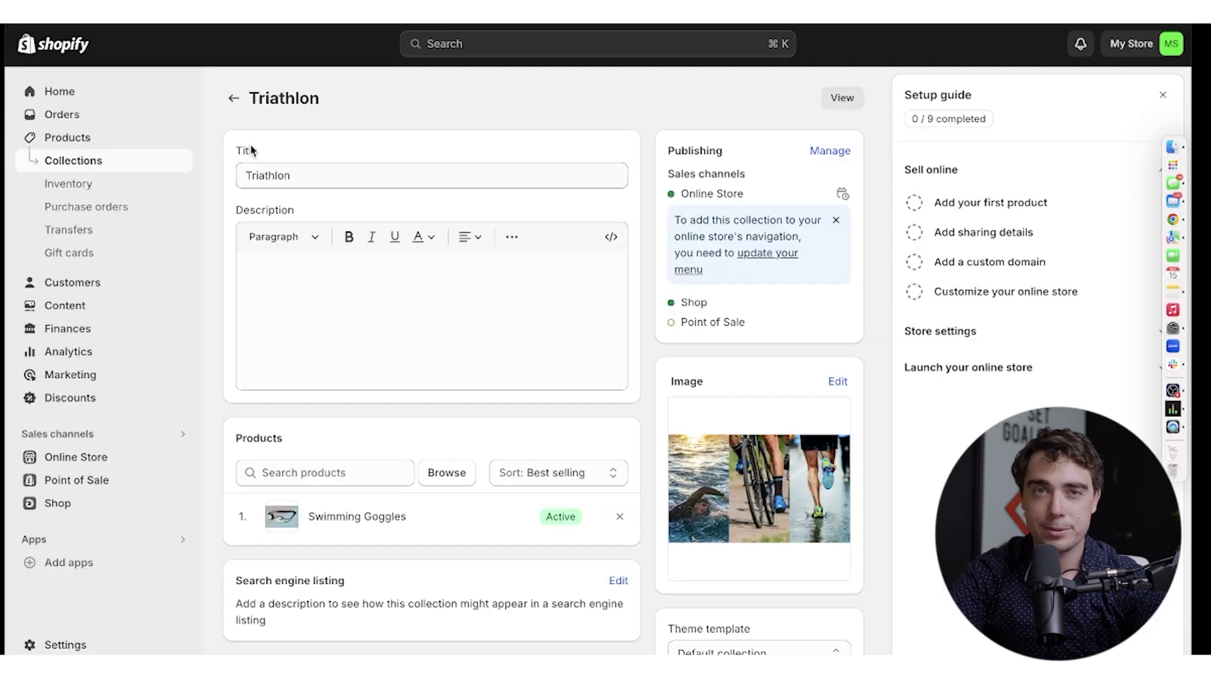
- Open the Dawn theme editor and list the sections available for the Home page template
left_click(39, 95)
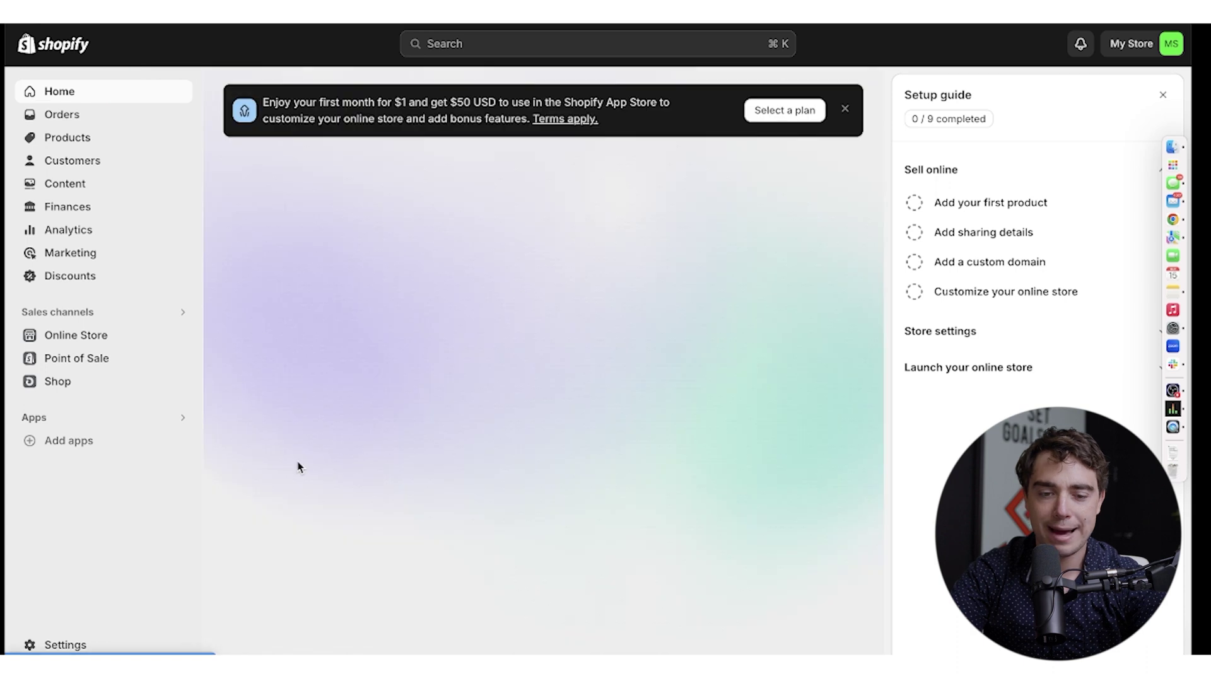
left_click(75, 334)
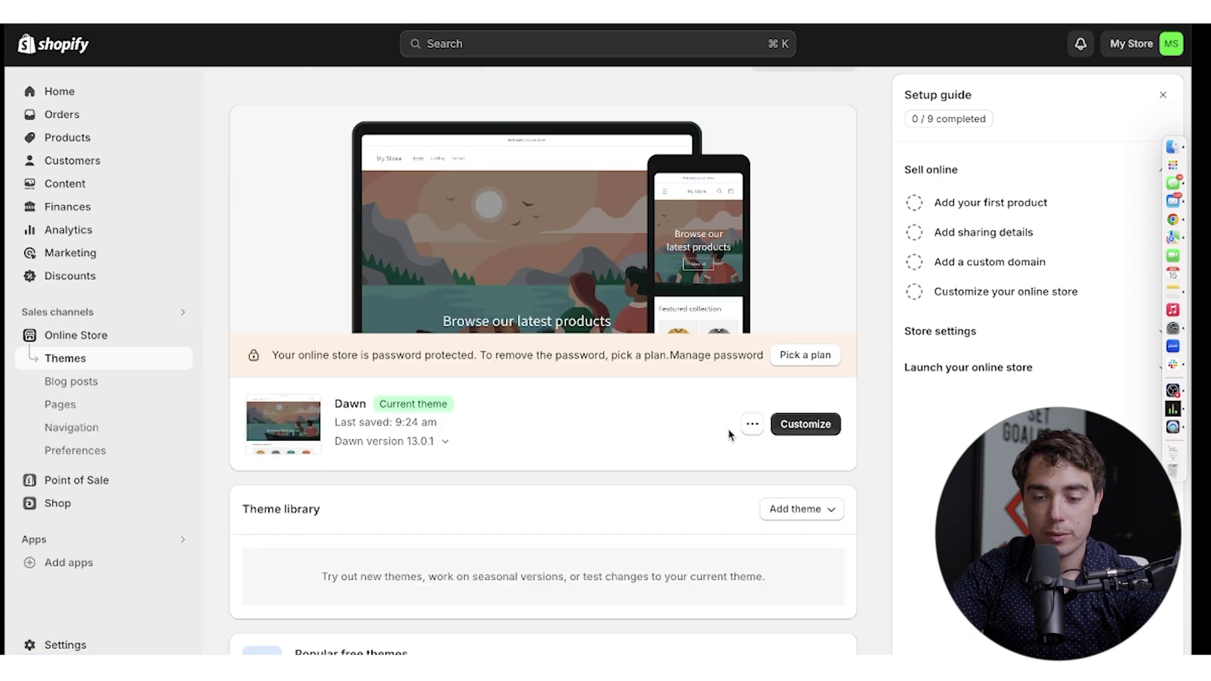
left_click(787, 426)
left_click(96, 434)
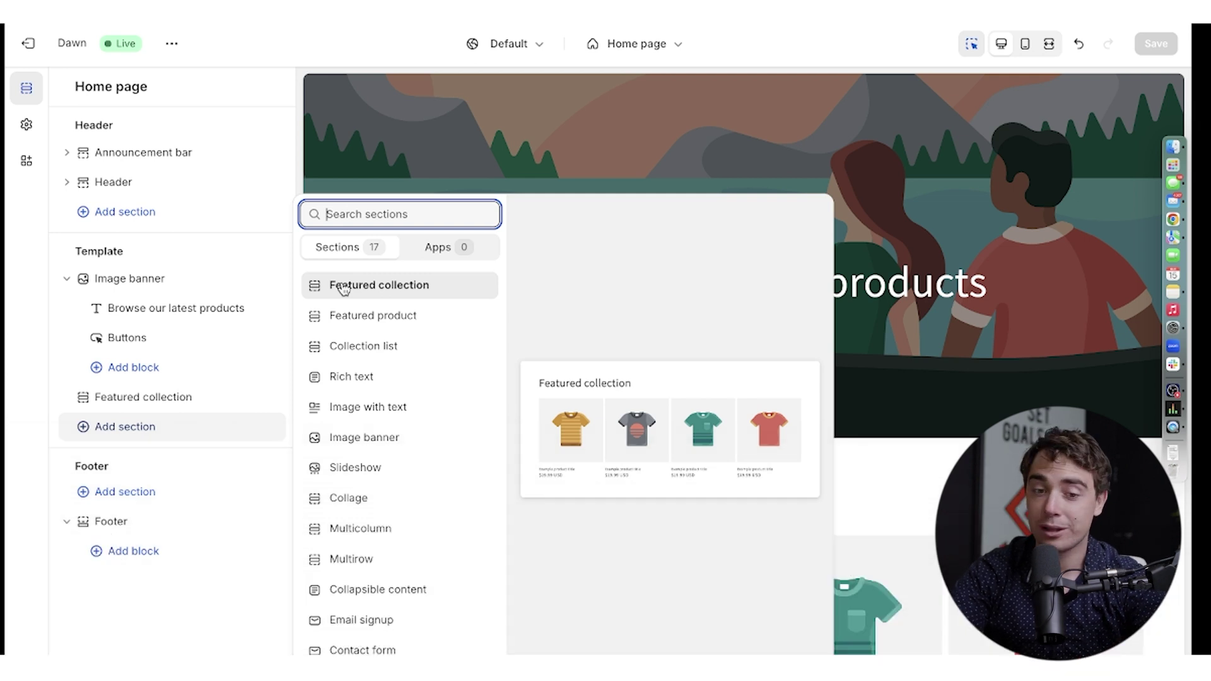
- Add a Featured collection section to the home page showing the Triathlon collection
left_click(342, 288)
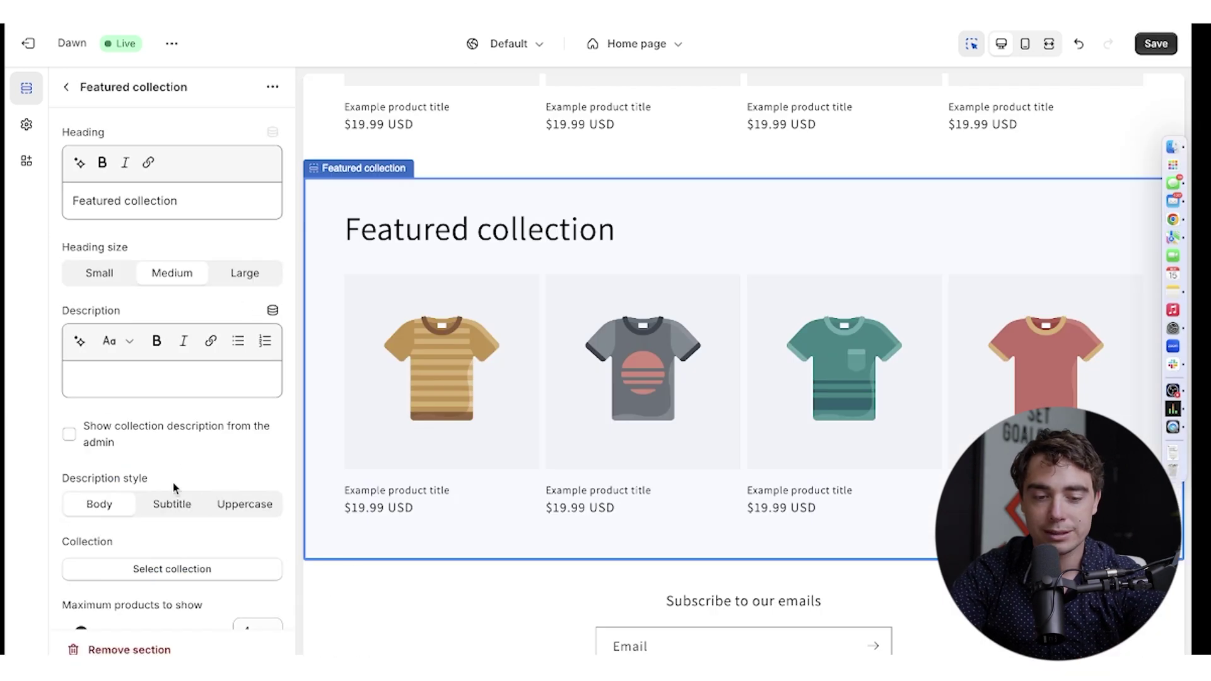
left_click(176, 569)
left_click(122, 270)
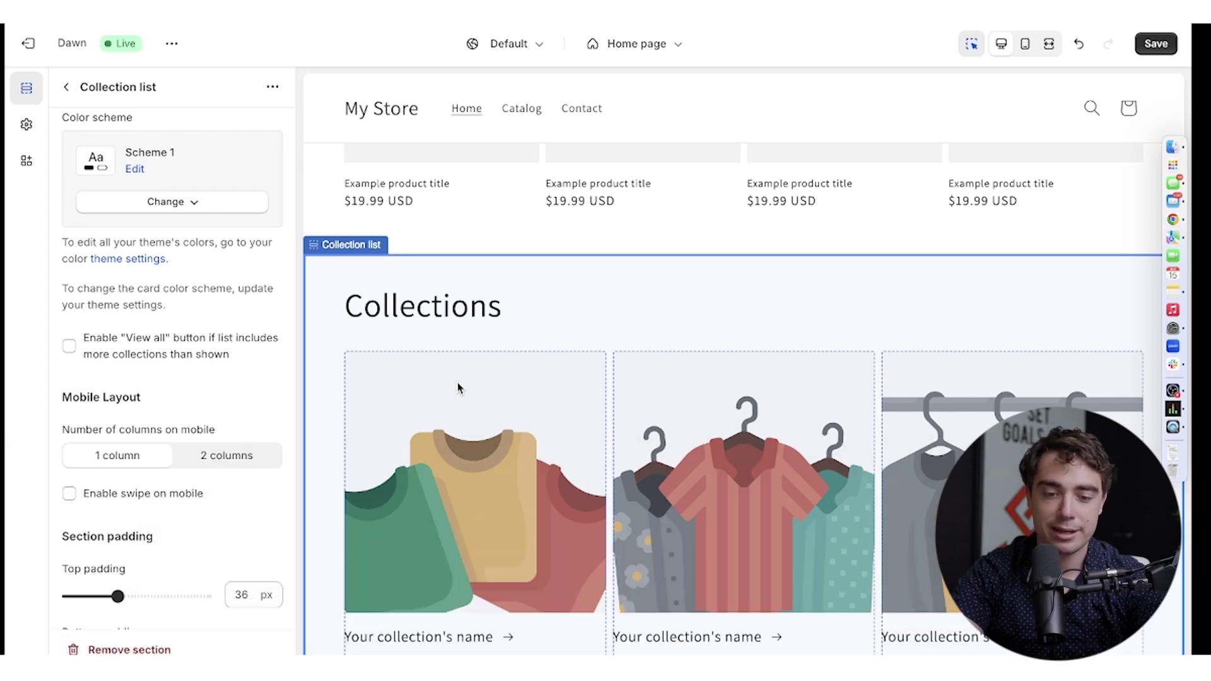
- Assign the Triathlon collection to the first card of the Collections list section
left_click(458, 436)
left_click(553, 533)
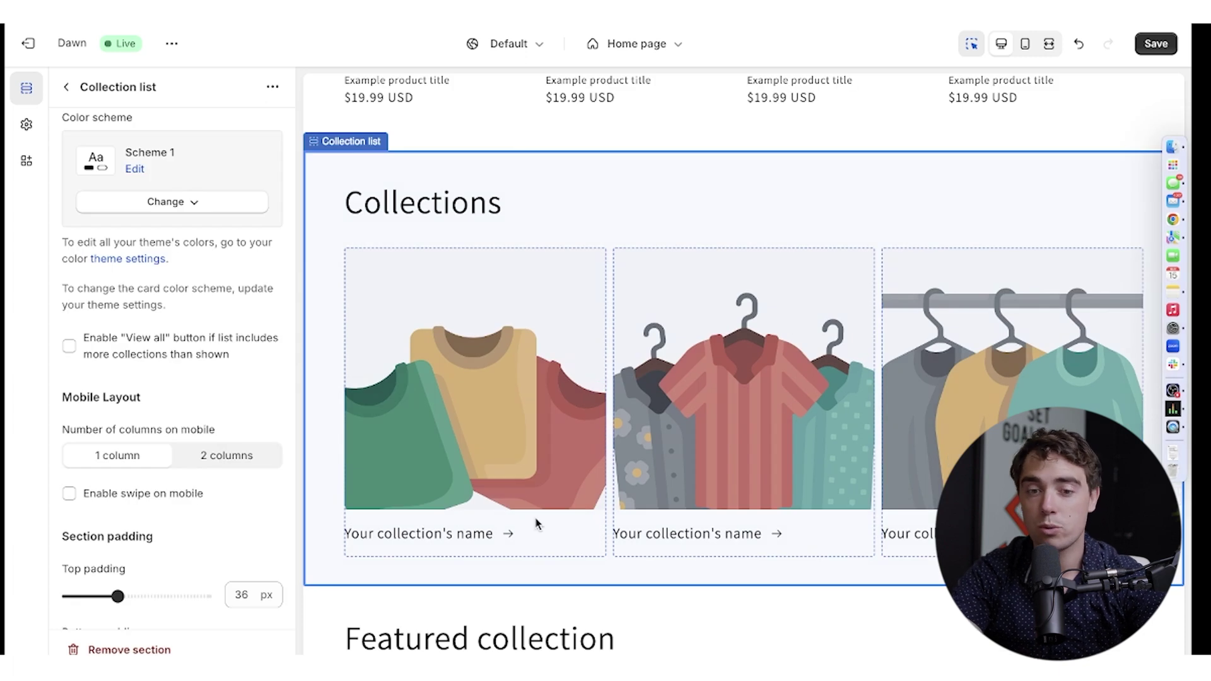
left_click(514, 503)
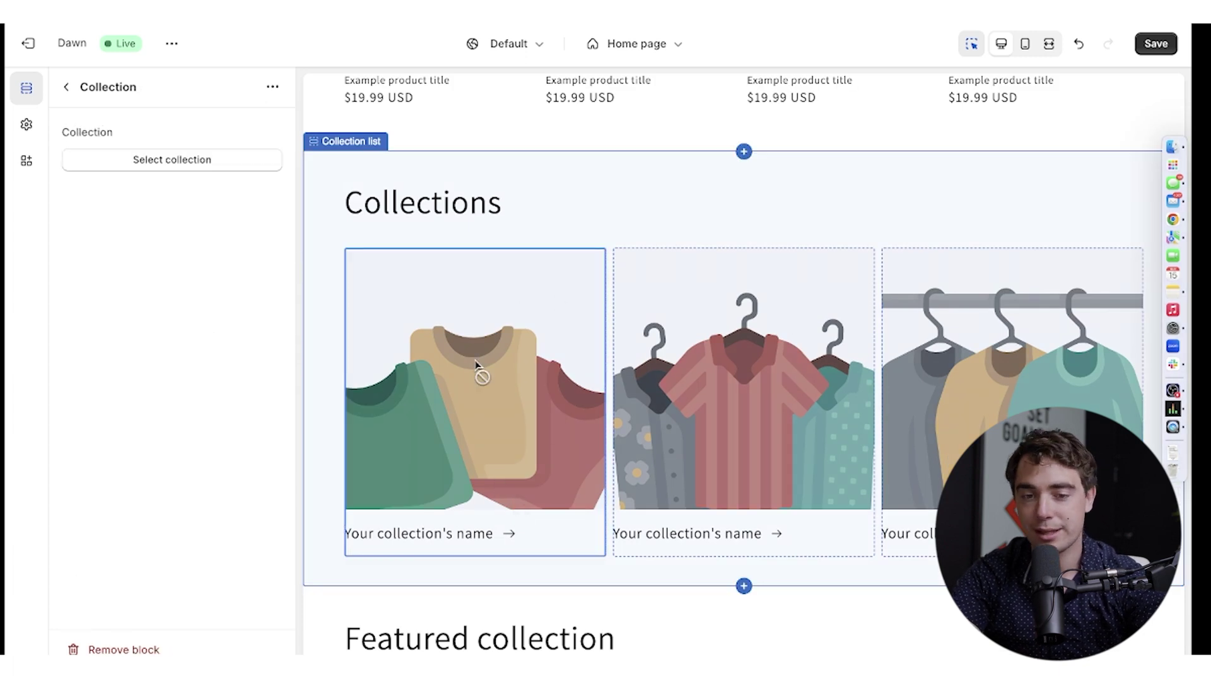
left_click(191, 165)
left_click(135, 279)
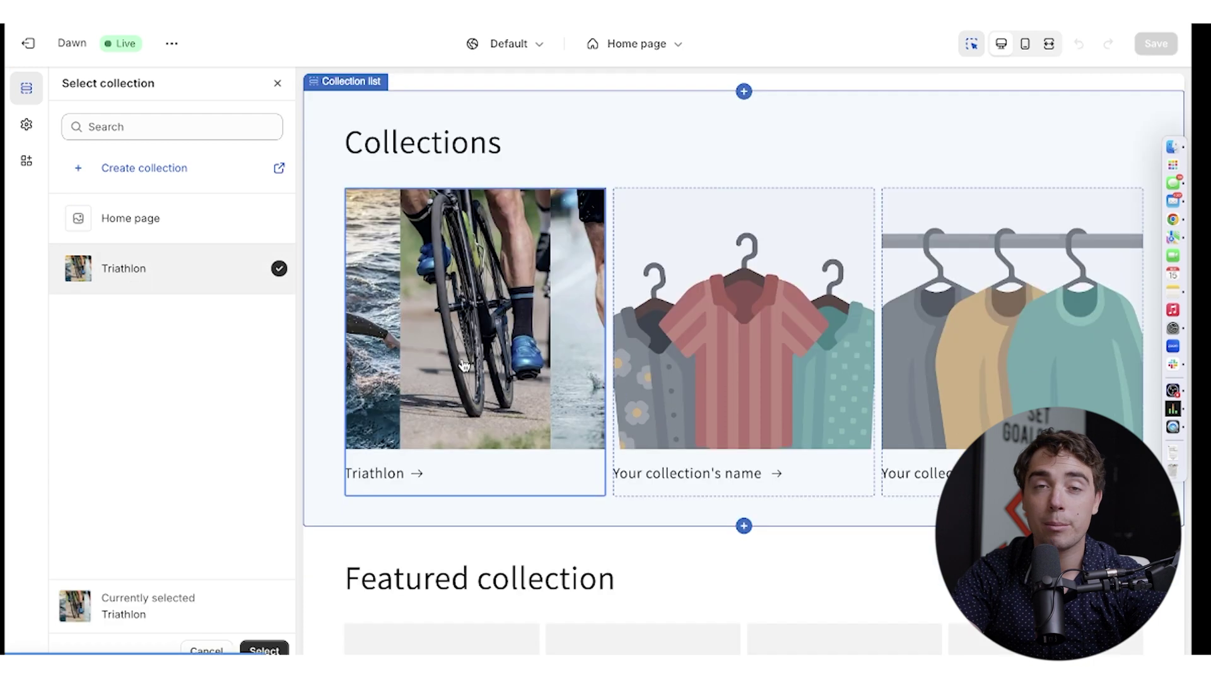